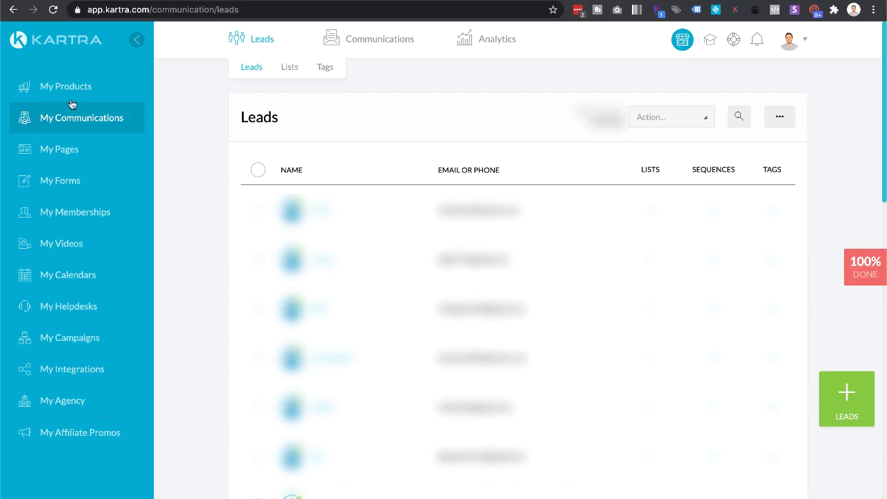
View a lead's profile from the communications leads list, then close it
left_click(90, 123)
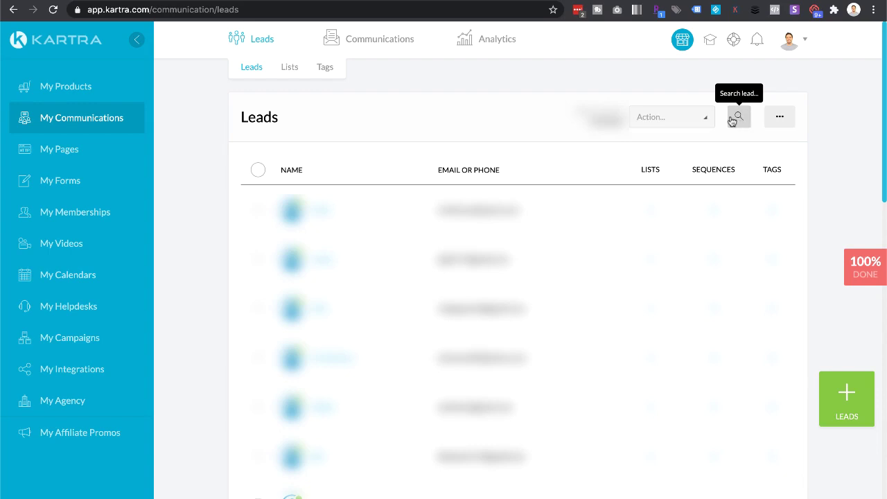
left_click(295, 456)
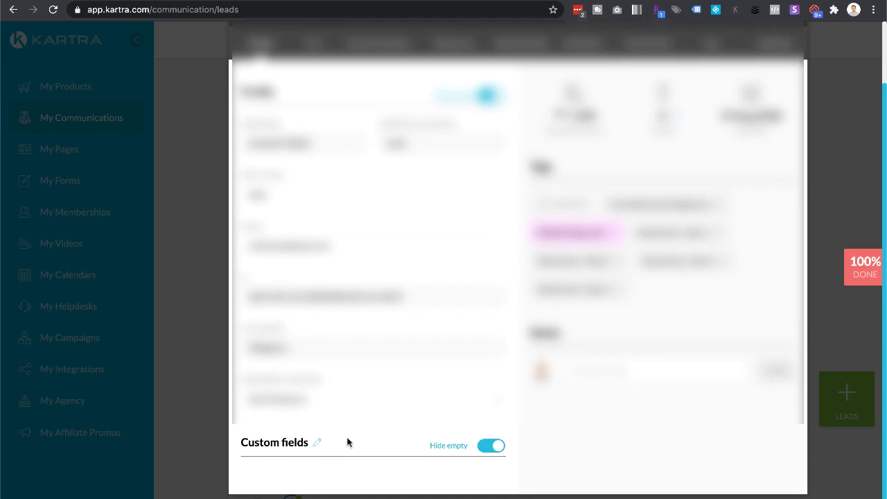
scroll(399, 308, "up", 2)
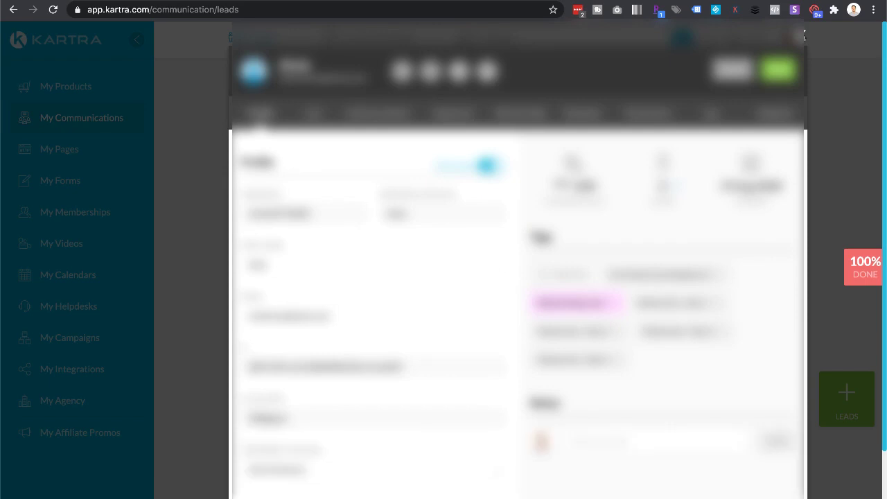
left_click(804, 36)
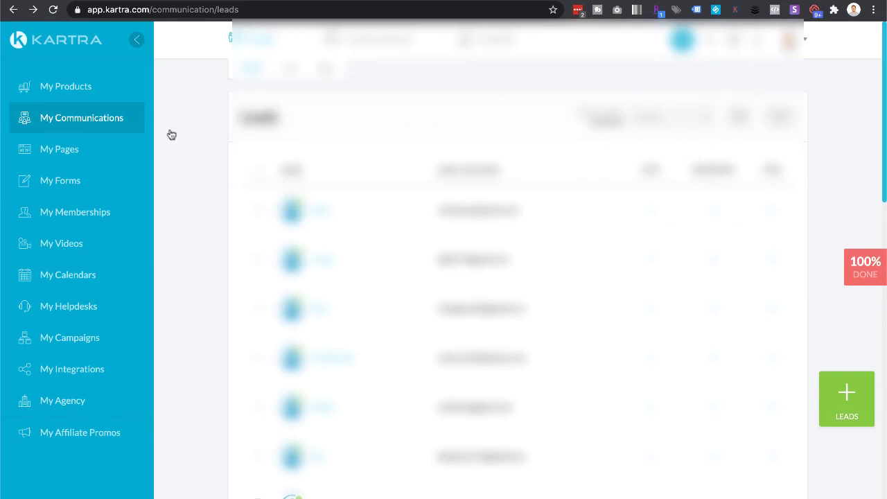
Show My Forms' Custom fields list down to Question_1_Example and Question_2_Example
left_click(54, 184)
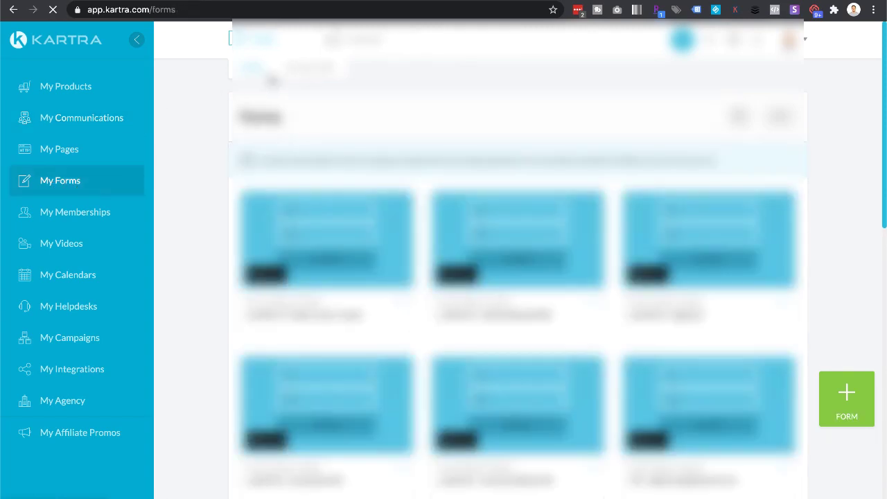
left_click(312, 68)
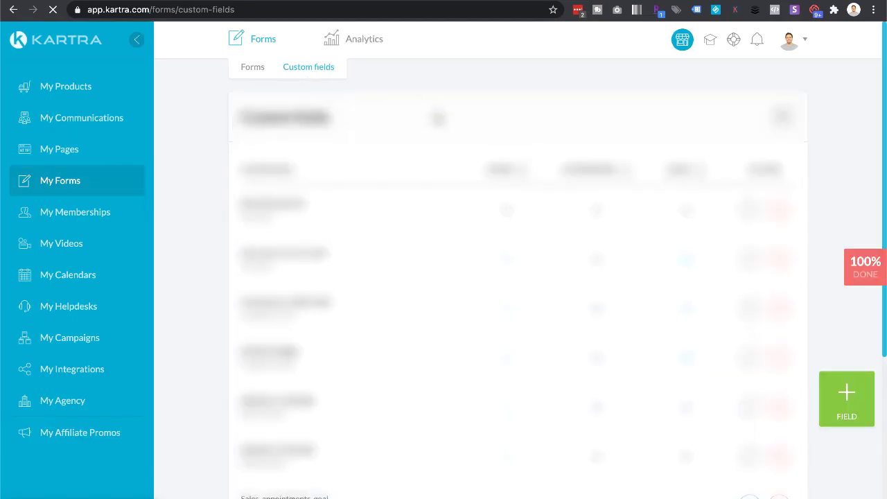
scroll(438, 118, "down", 1)
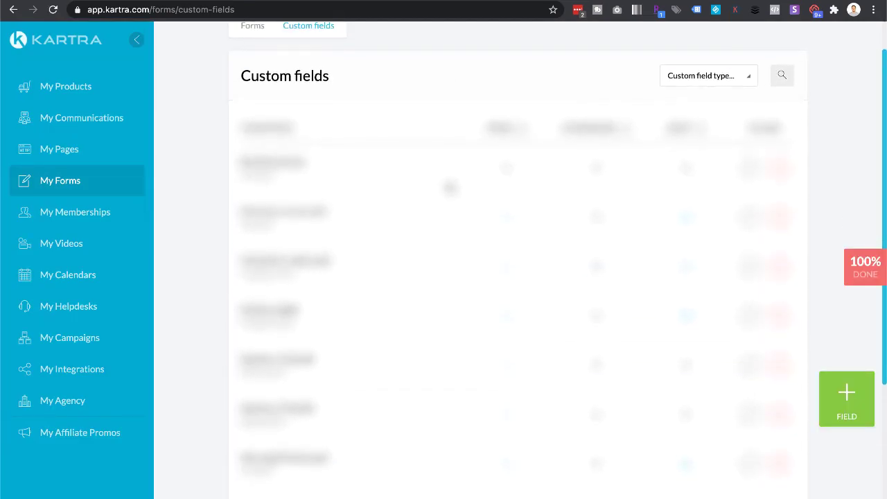
scroll(449, 187, "down", 5)
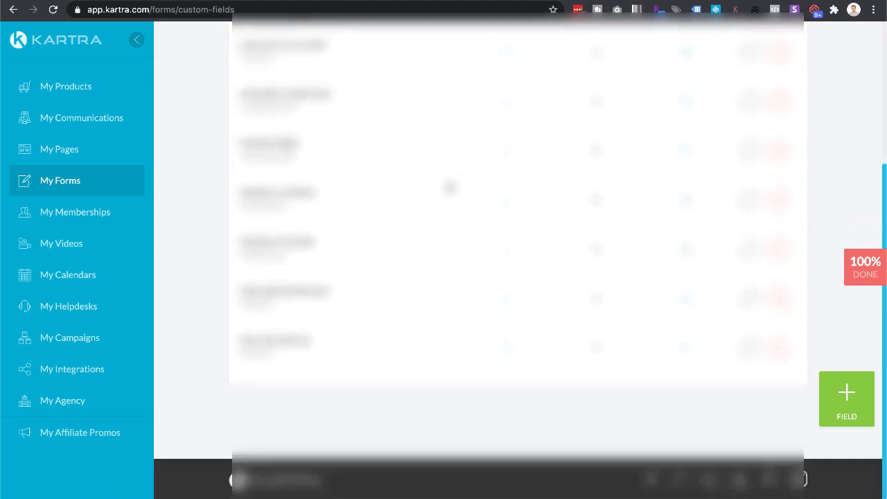
scroll(449, 188, "up", 8)
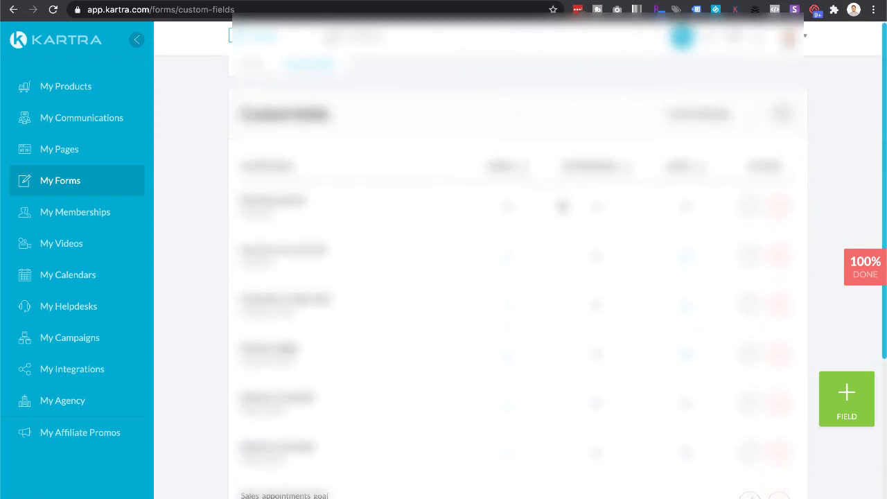
scroll(566, 243, "down", 5)
scroll(297, 274, "down", 1)
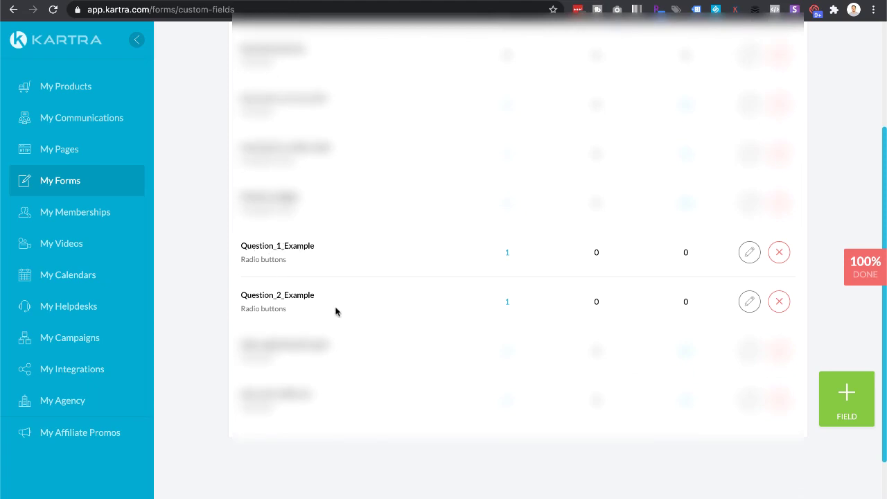
Edit the Question_1_Example field, deleting identifier underscores and typing 1
left_click(748, 254)
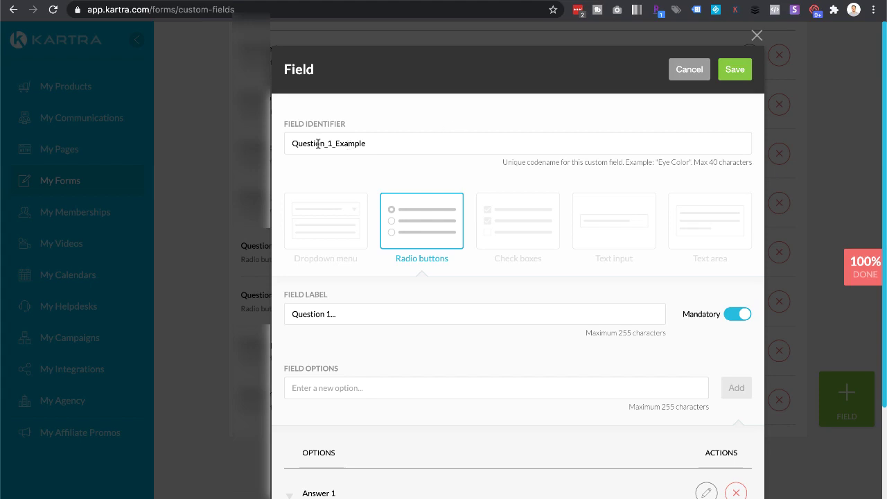
left_click(328, 144)
key("BackSpace")
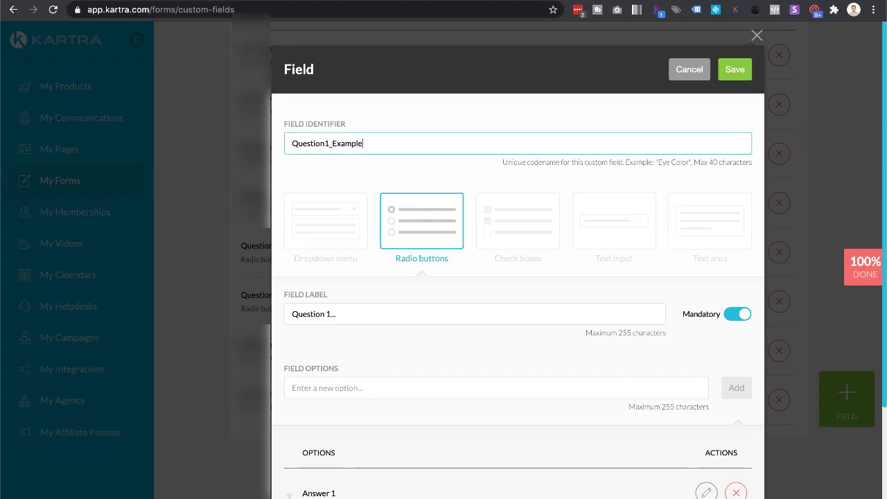
left_click(330, 144)
key("BackSpace")
type("1")
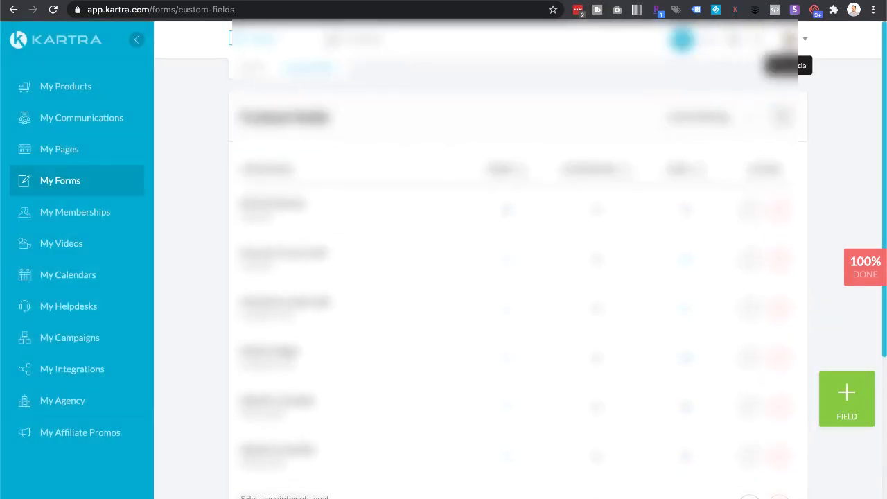
Close the field editor and list To Your Team notifications down to 'Lead fills in an optin form'
left_click(791, 38)
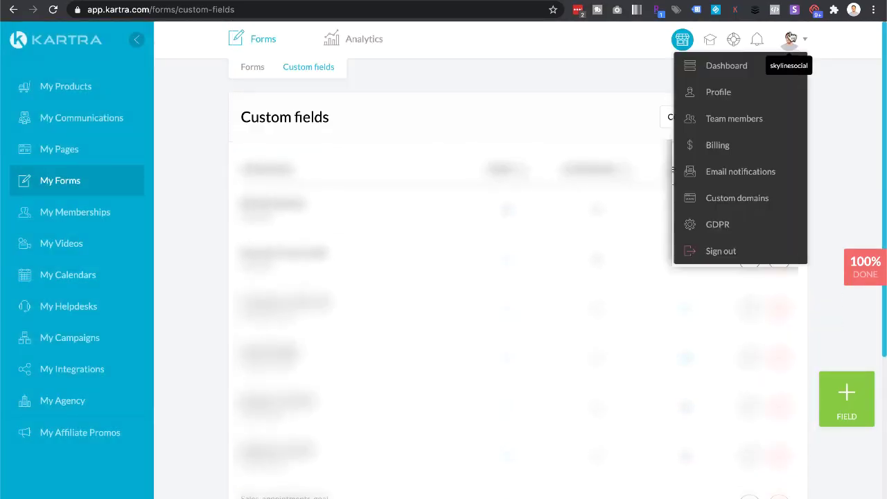
left_click(739, 174)
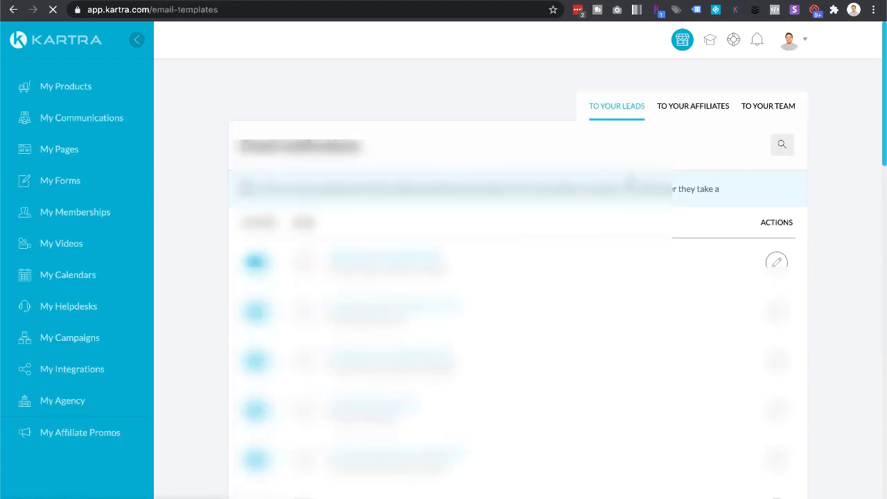
left_click(773, 108)
scroll(540, 223, "down", 6)
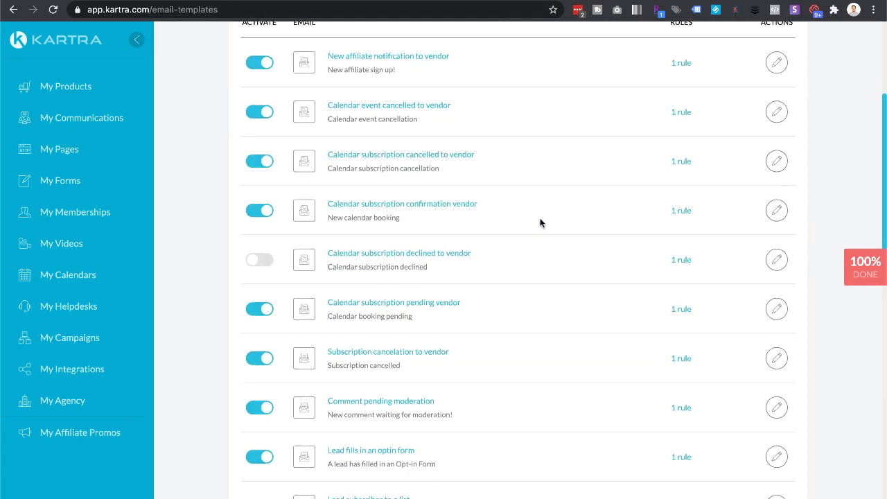
scroll(531, 250, "down", 1)
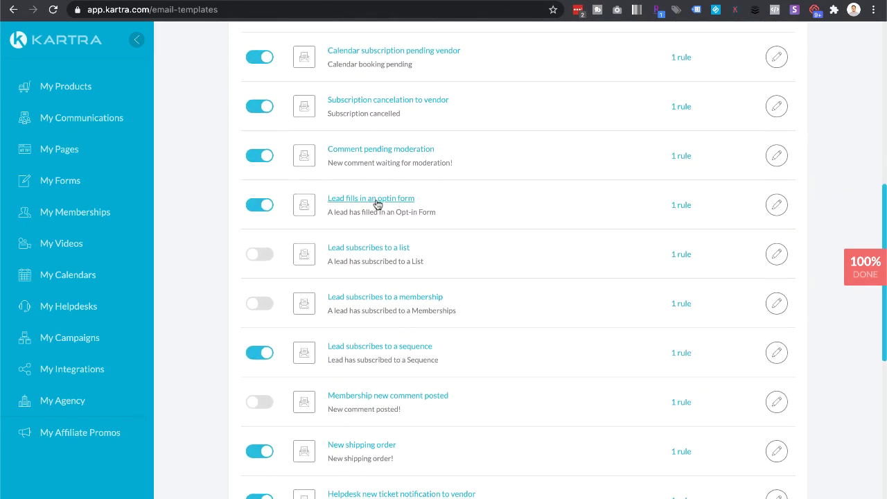
Open the 'Lead fills in an optin form' email and scroll down to its Dynamic Variables
left_click(777, 205)
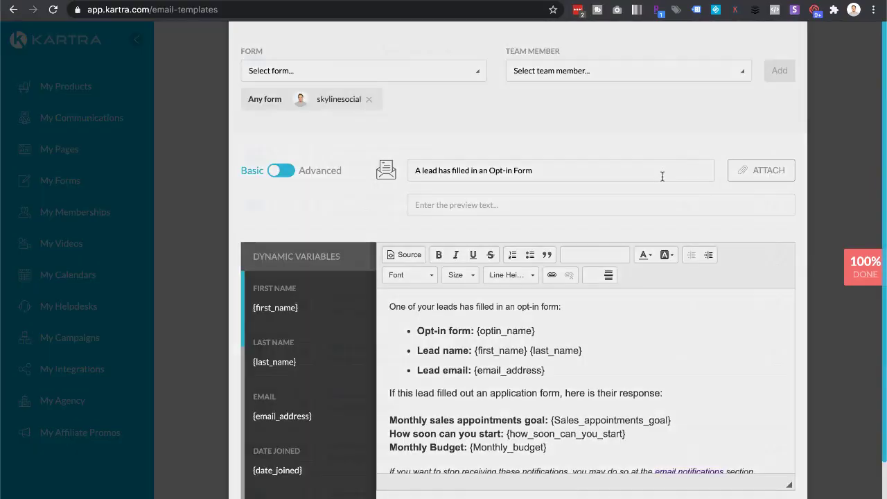
scroll(362, 259, "down", 3)
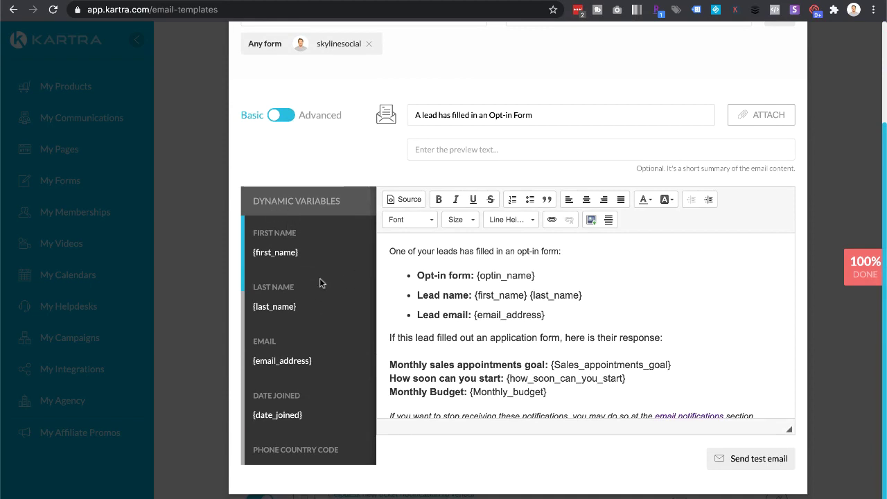
scroll(320, 278, "down", 5)
scroll(320, 283, "down", 2)
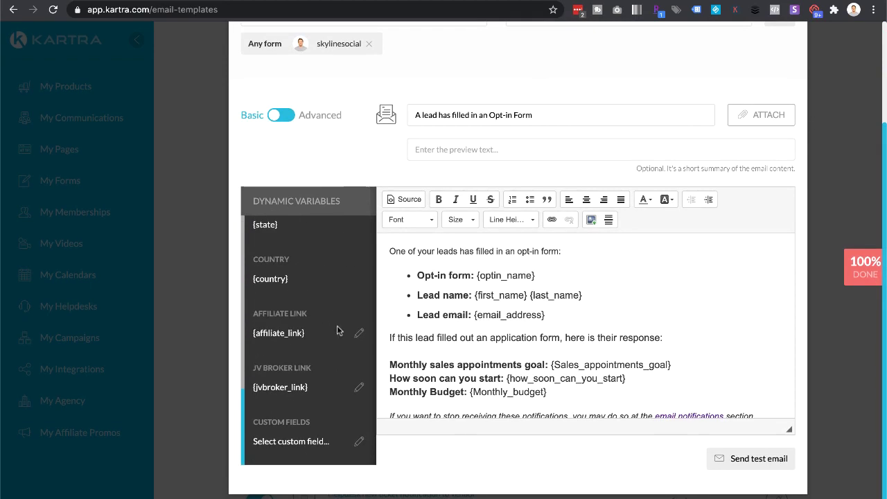
Set the Custom Fields dynamic variable to Question_1_Example and save it
left_click(359, 446)
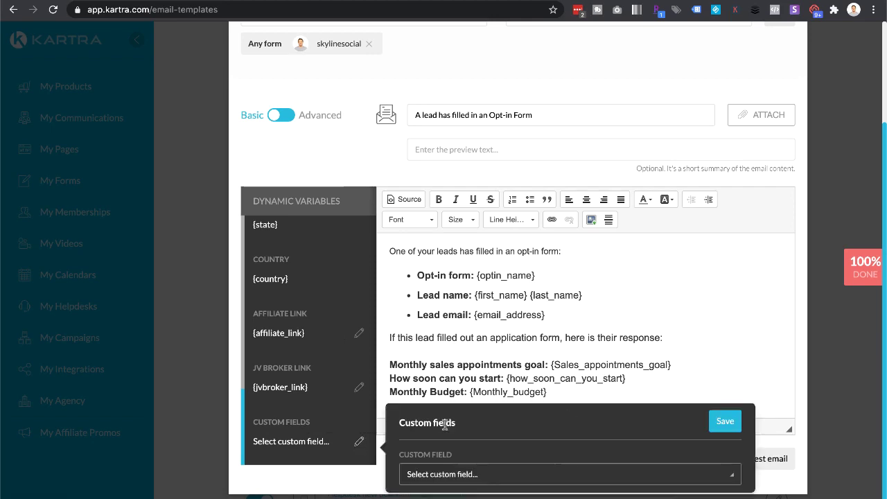
left_click(486, 478)
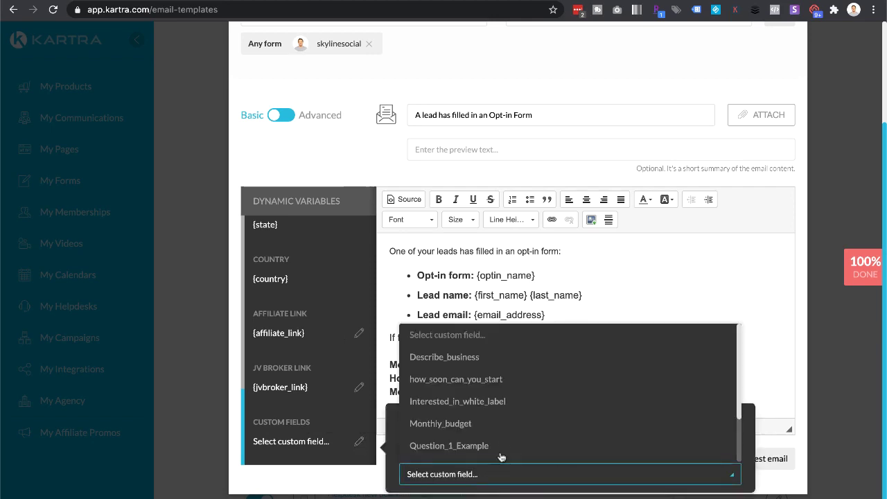
scroll(502, 468, "down", 1)
left_click(476, 434)
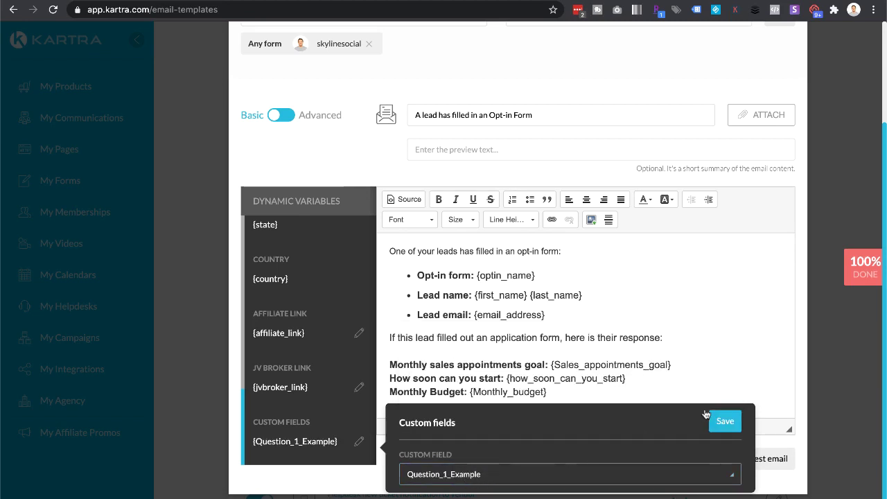
left_click(725, 421)
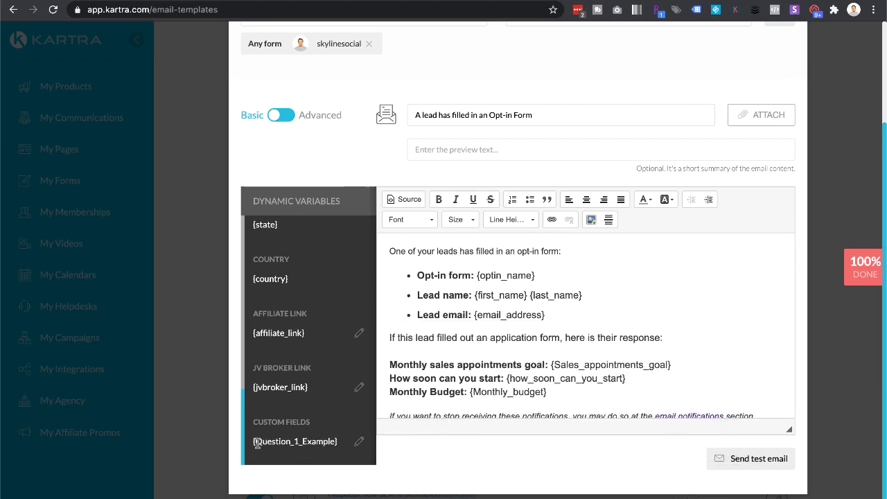
Copy the {Question_1_Example} variable text from the Dynamic Variables panel
left_click_drag(253, 443, 339, 446)
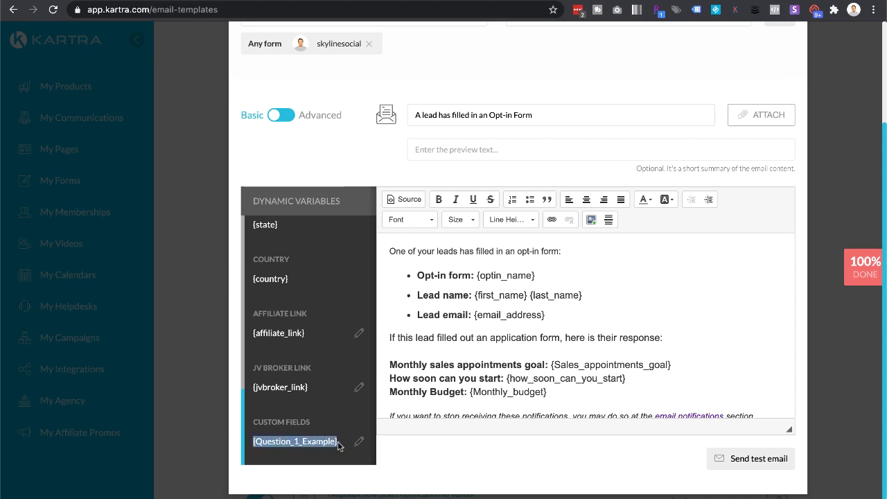
right_click(310, 444)
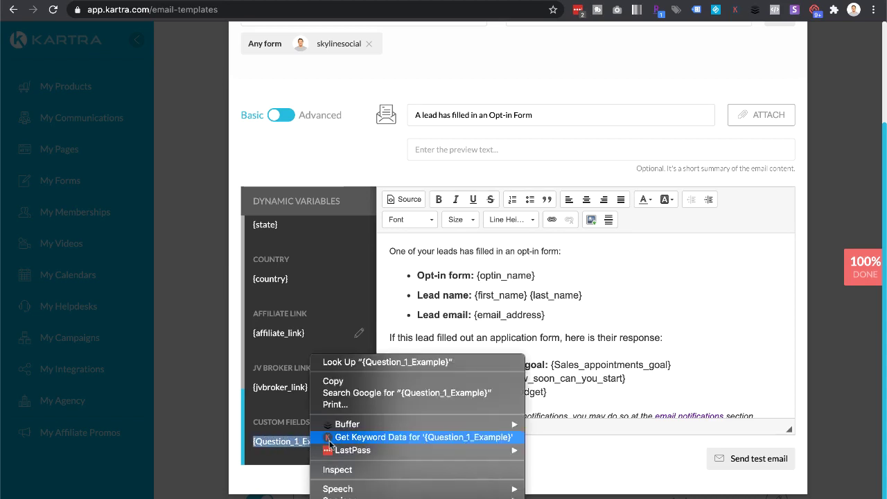
left_click(359, 388)
scroll(574, 333, "down", 1)
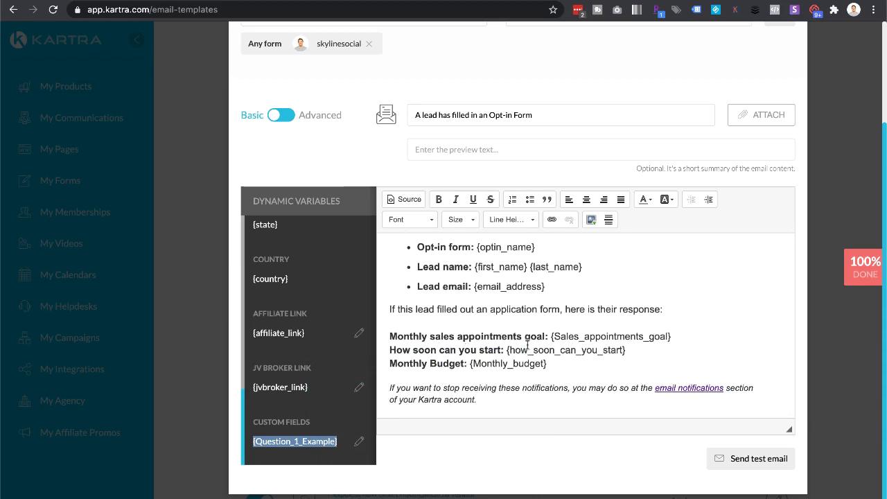
Add the line 'Question 1: {Question_1_Example}' below the {Monthly_budget} line
left_click(565, 367)
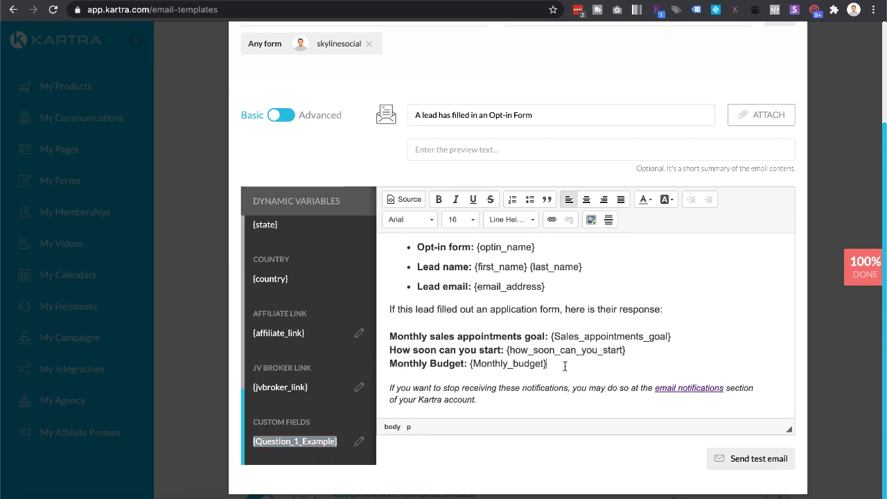
key("Return")
key("Return")
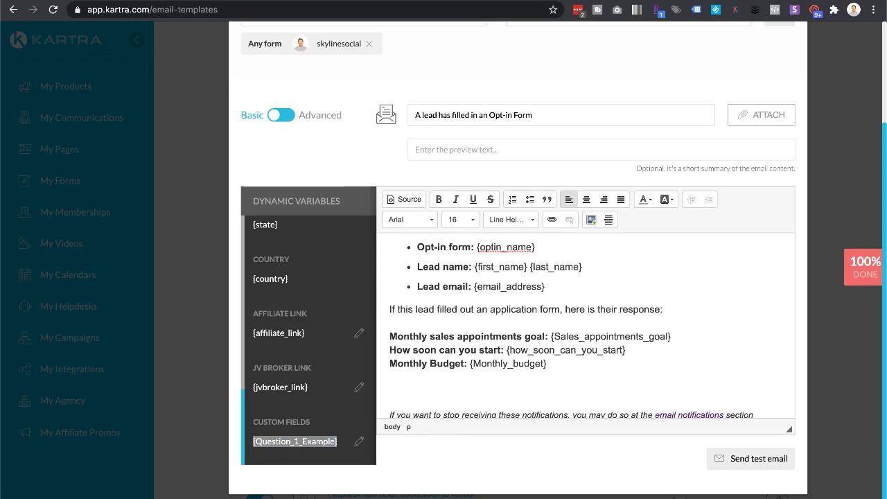
type("Question 1:")
key("ctrl+v")
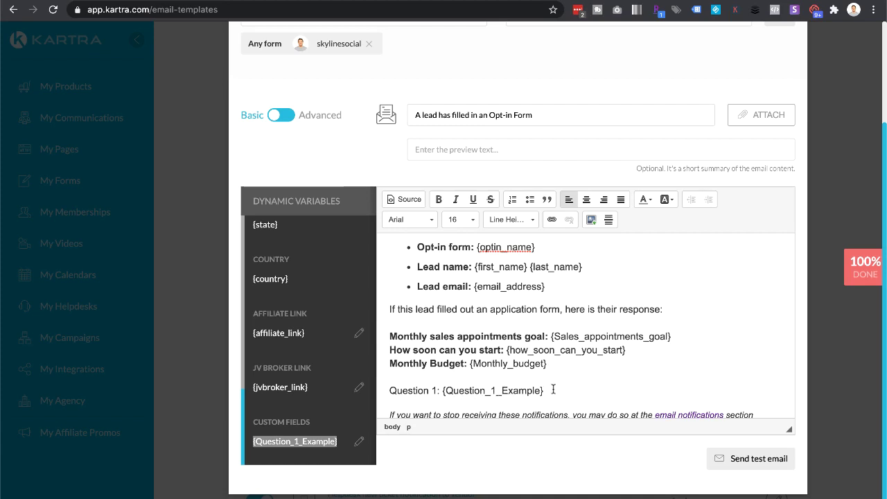
left_click(359, 444)
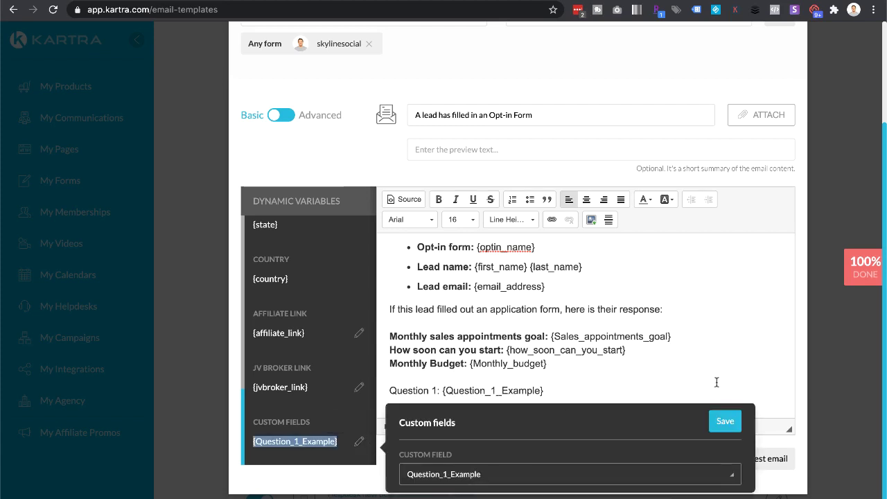
Close the Custom fields panel and then the Edit email communication window
left_click(664, 364)
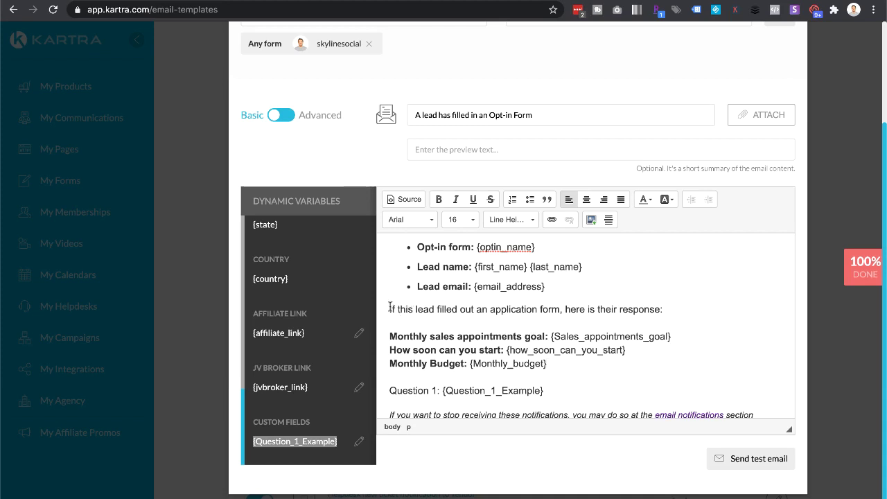
triple_click(665, 309)
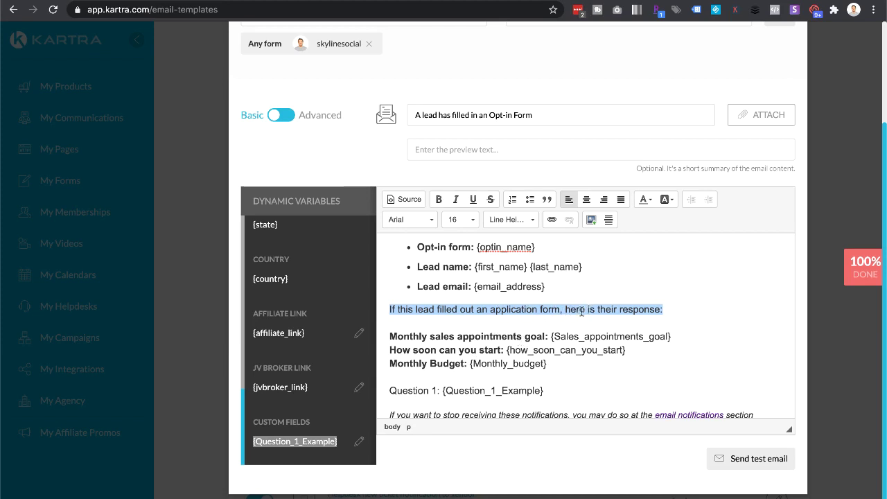
scroll(641, 294, "up", 1)
scroll(702, 263, "up", 2)
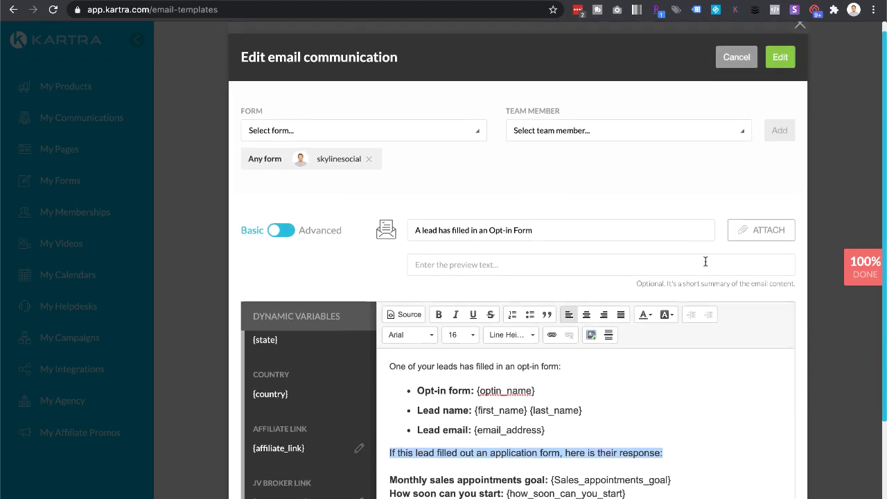
scroll(784, 91, "up", 1)
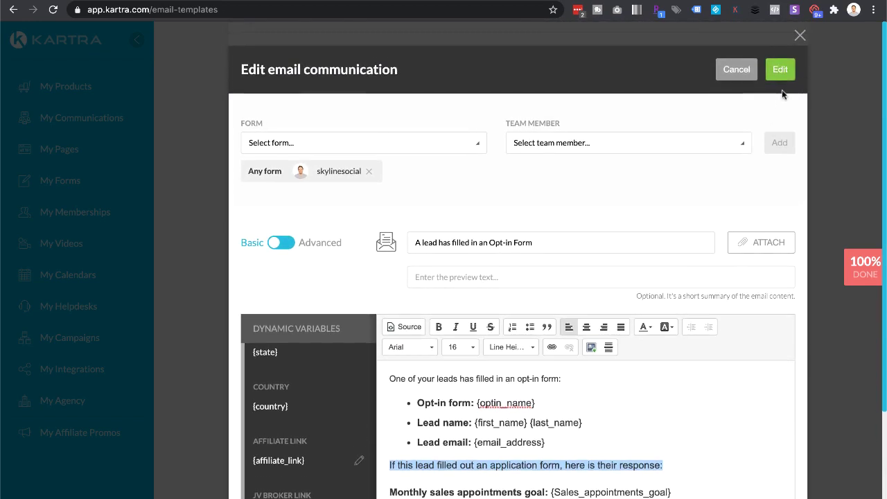
left_click(800, 33)
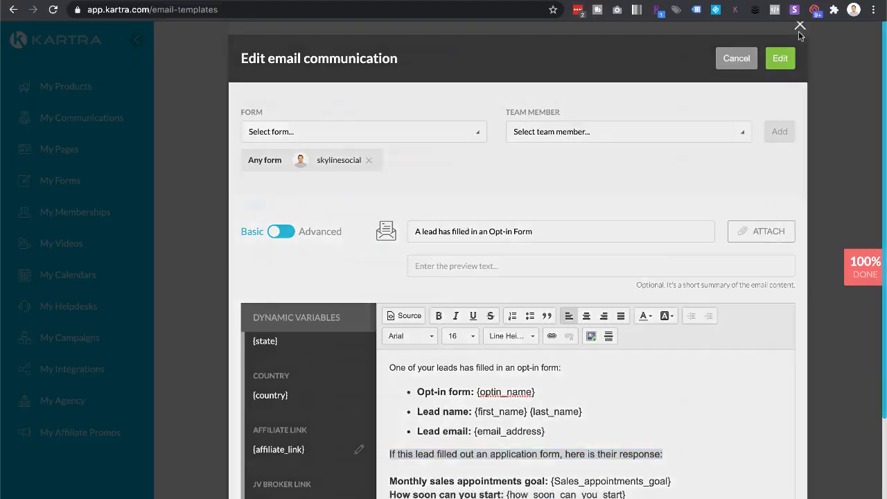